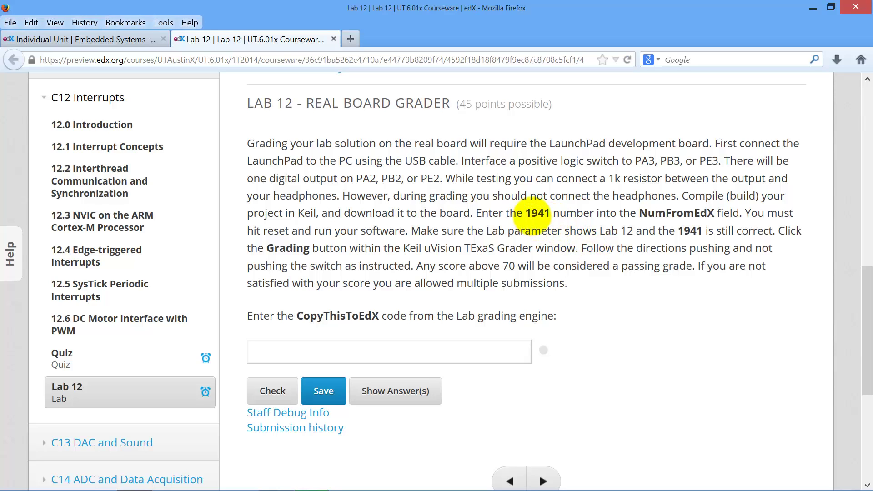
Select lab number 1941 in the edX Lab 12 instructions and switch to Keil µVision
double_click(538, 213)
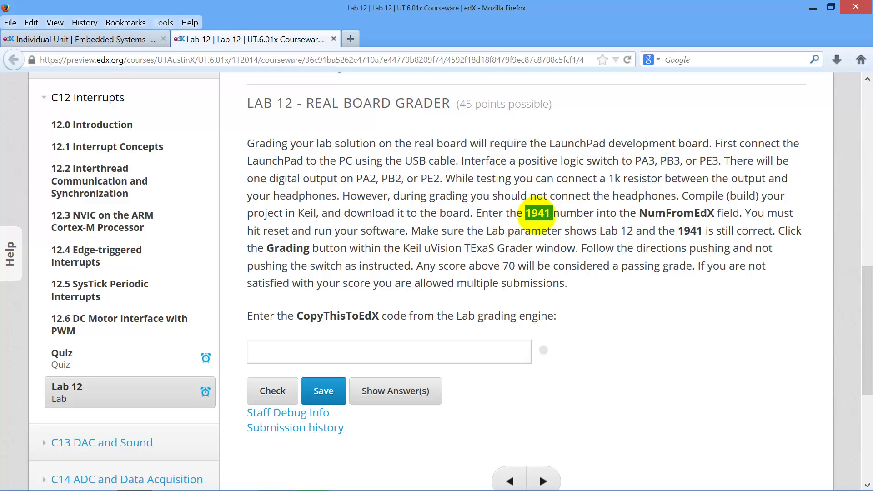
key("alt+Tab")
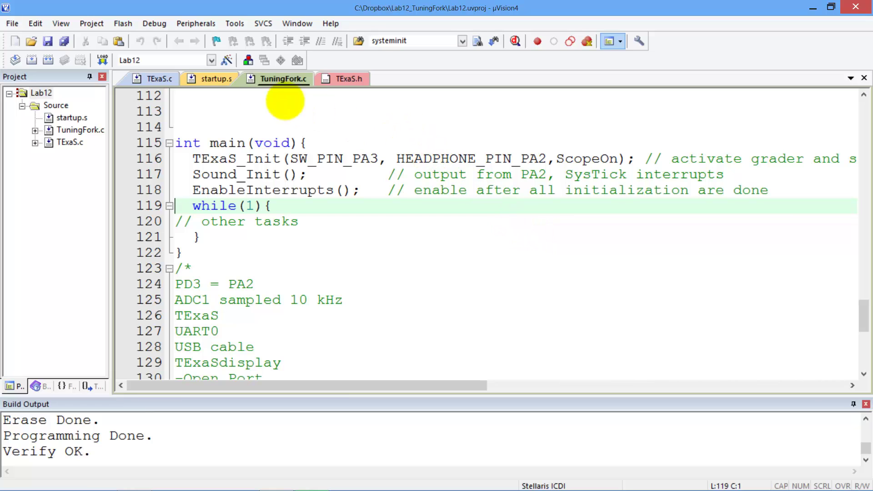
left_click(227, 60)
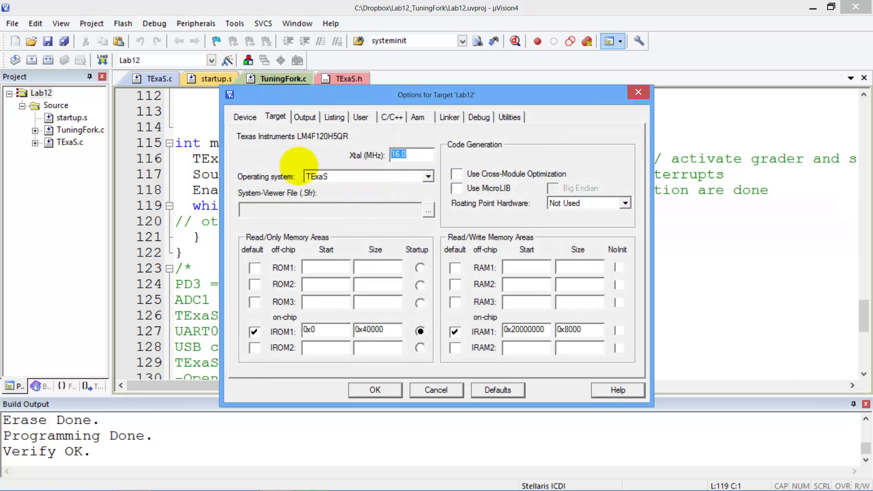
left_click(316, 178)
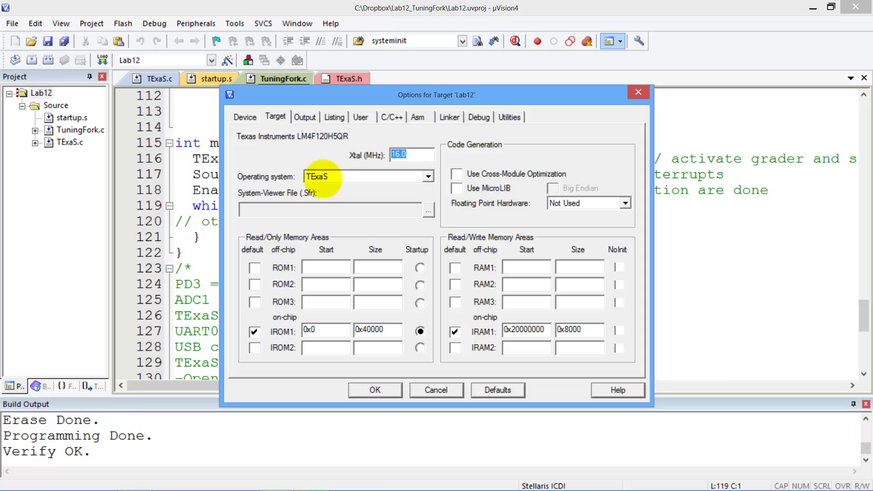
left_click(480, 116)
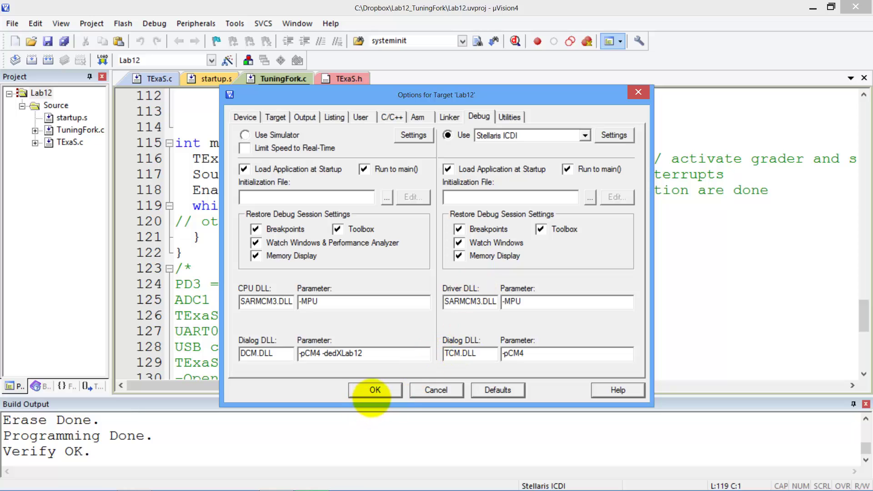
Build the Lab12 project with 0 errors and download it to the board's flash
left_click(374, 390)
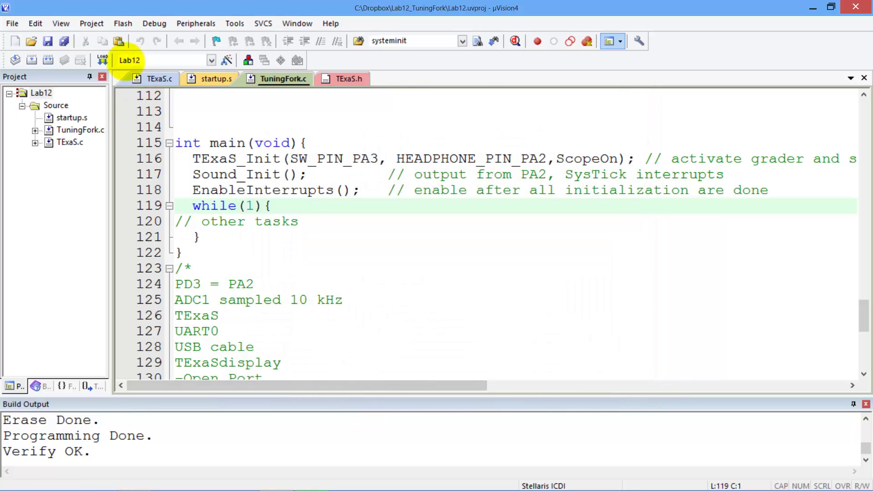
left_click(91, 23)
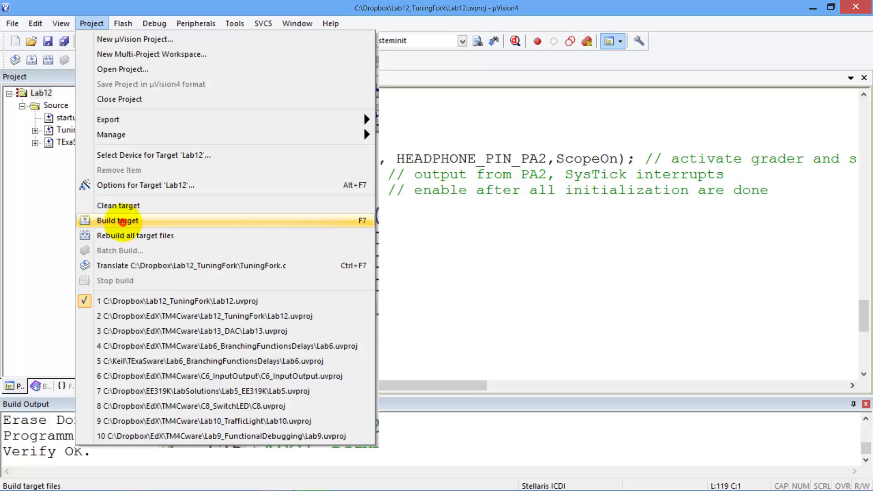
left_click(122, 222)
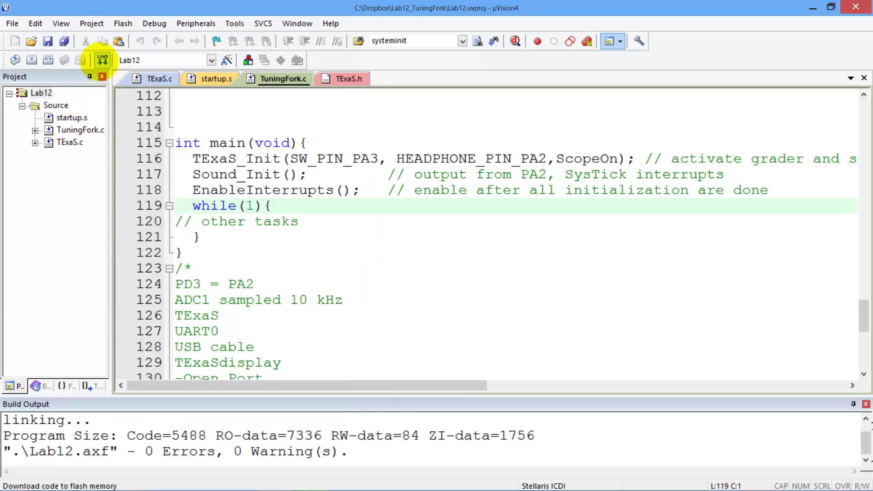
left_click(102, 60)
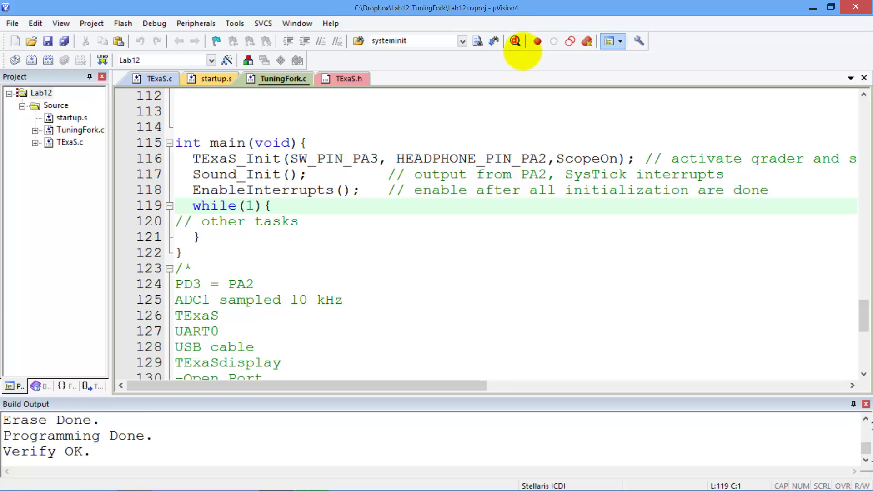
Start a debug session on the board, dismiss the evaluation-mode notice, and run the program
left_click(515, 41)
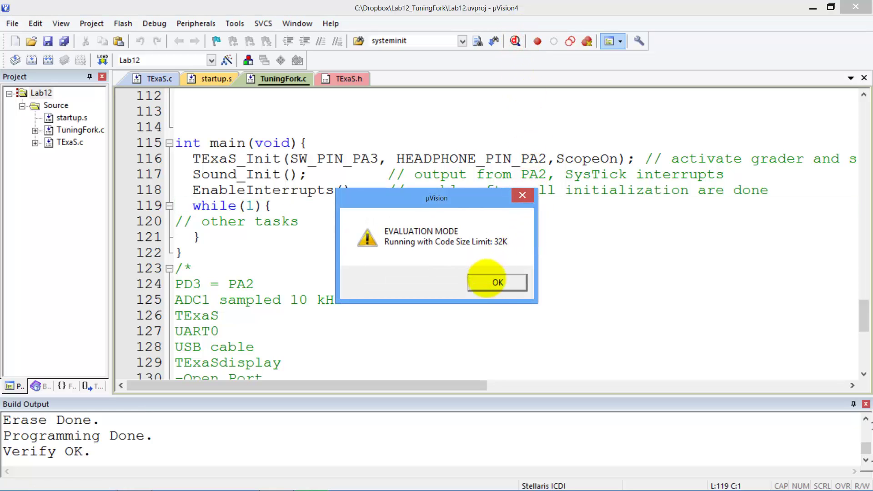
left_click(497, 281)
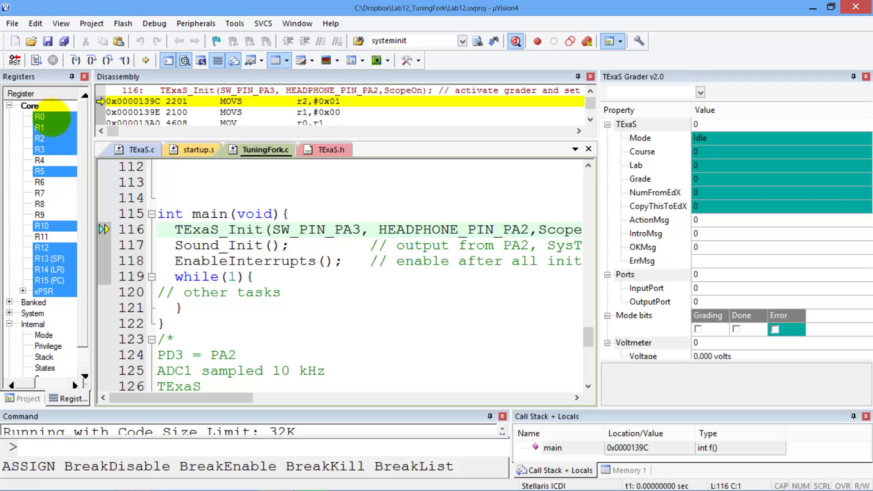
left_click(37, 61)
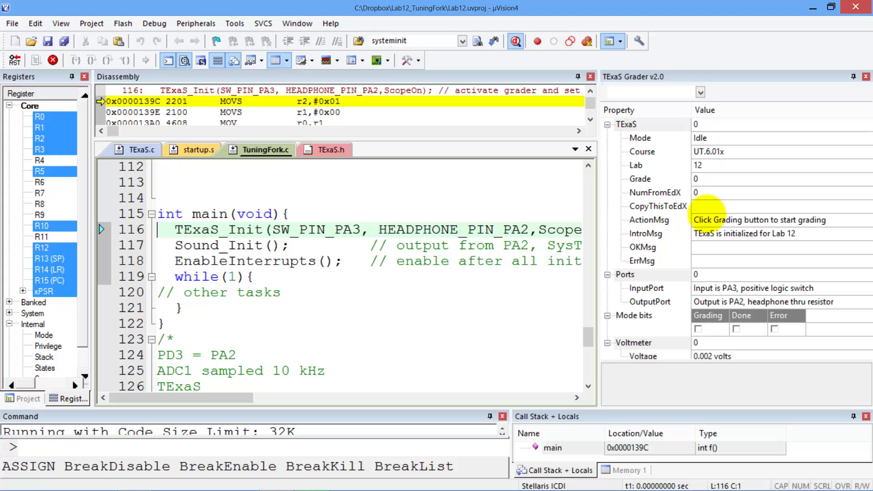
Set NumFromEdX to 1941 in the TExaS Grader window
left_click(708, 192)
double_click(697, 193)
type("1941")
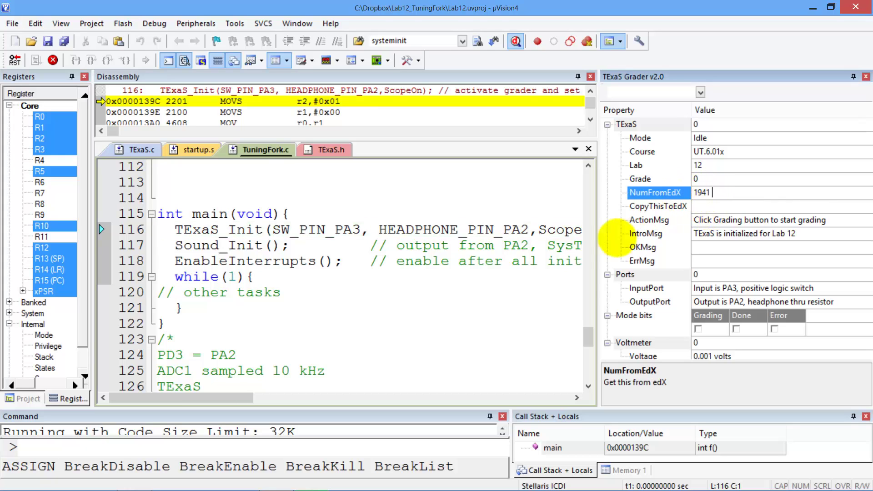
left_click(534, 297)
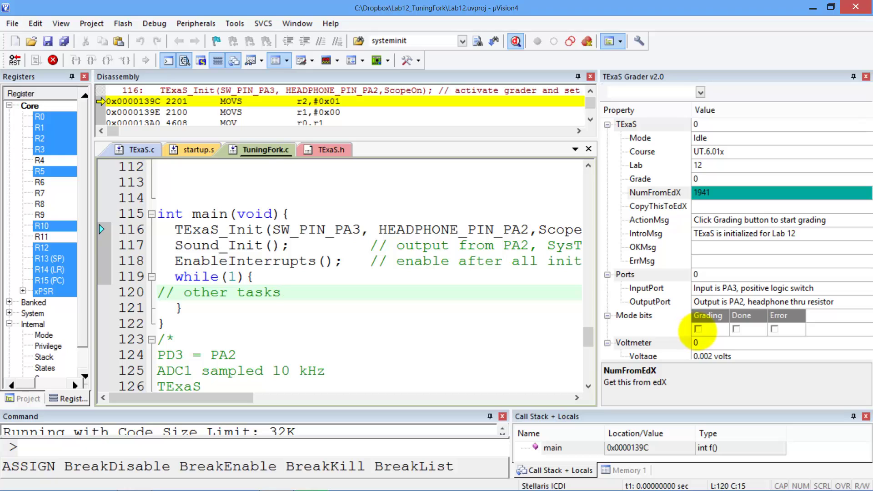
Tick Grading in the TExaS Grader window to grade Lab 12 on the board
left_click(697, 329)
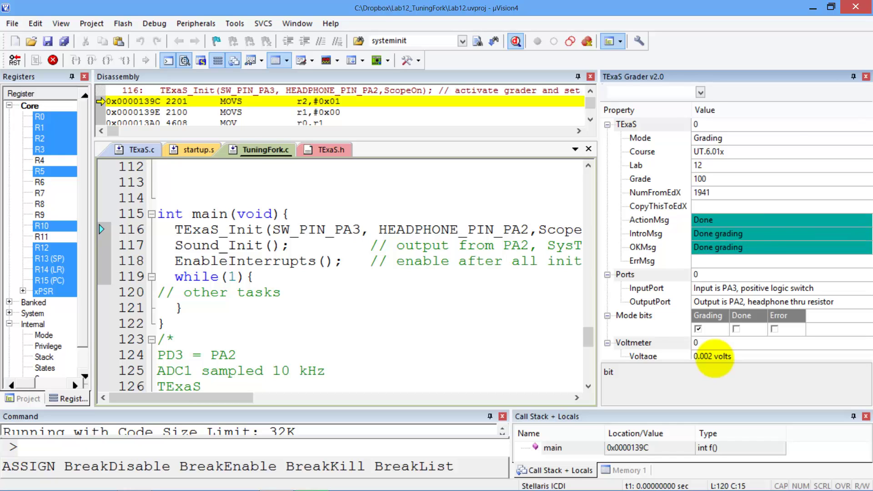
left_click(714, 206)
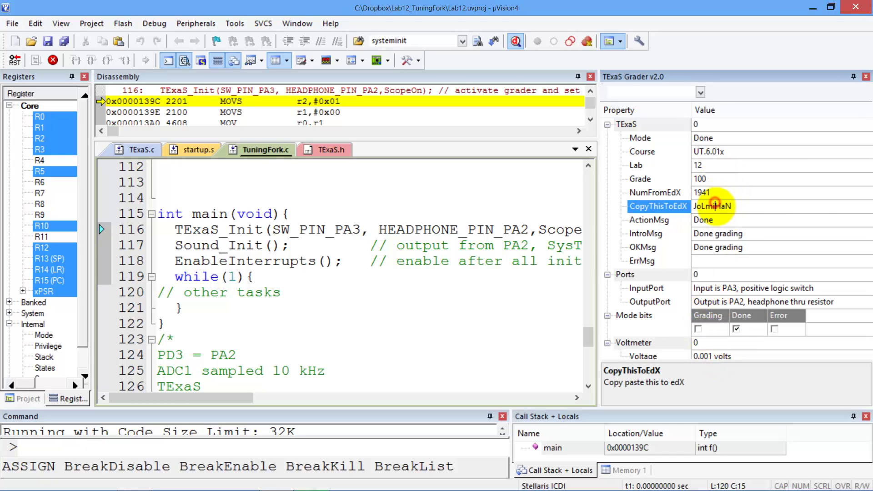
double_click(722, 206)
key("ctrl+c")
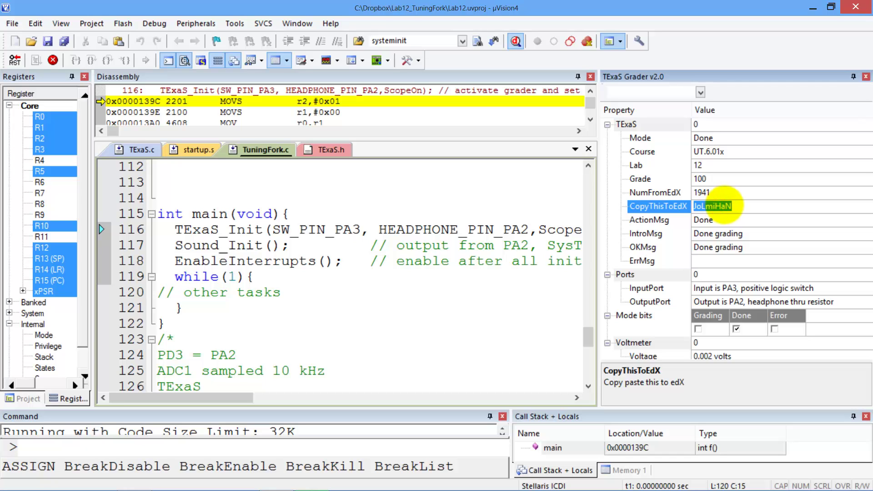
key("alt+Tab")
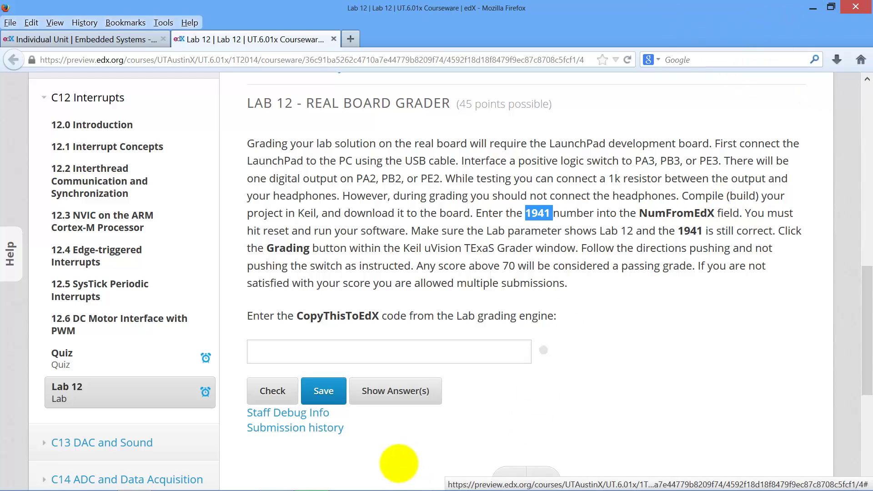
Paste JoLmiHaN into the Lab 12 answer field and check it
left_click(479, 358)
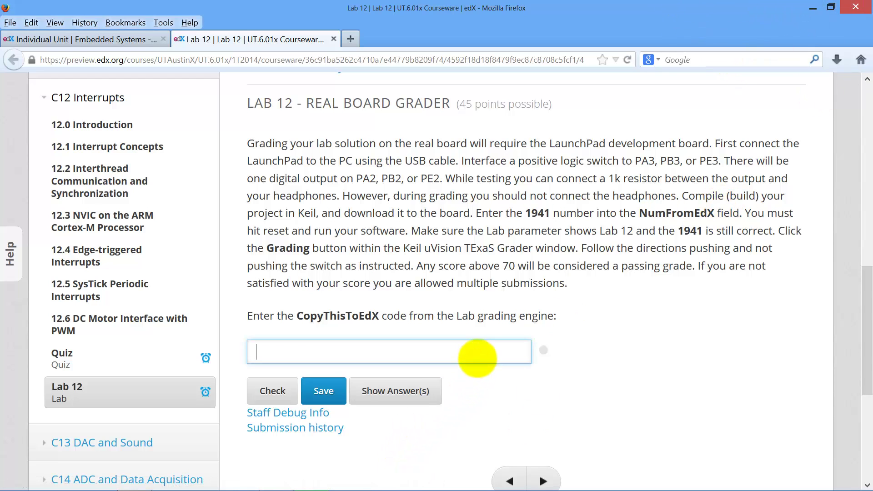
key("ctrl+v")
left_click(272, 390)
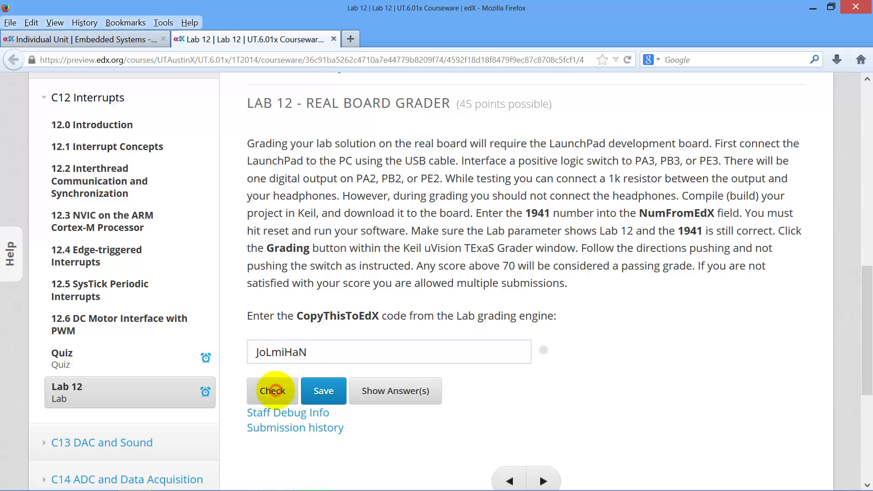